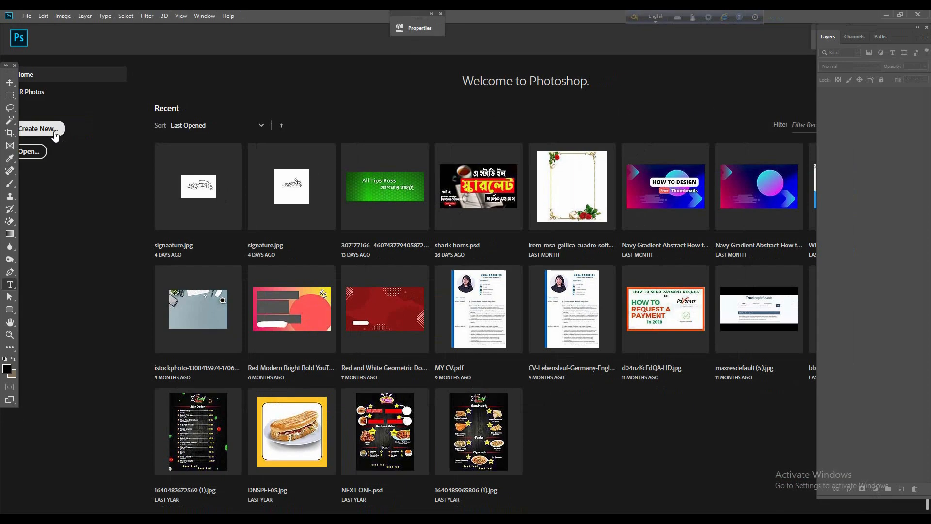
Step: Create a new 1280 x 720 pixel document at 300 pixels/inch in RGB Color with transparent background contents
click(182, 147)
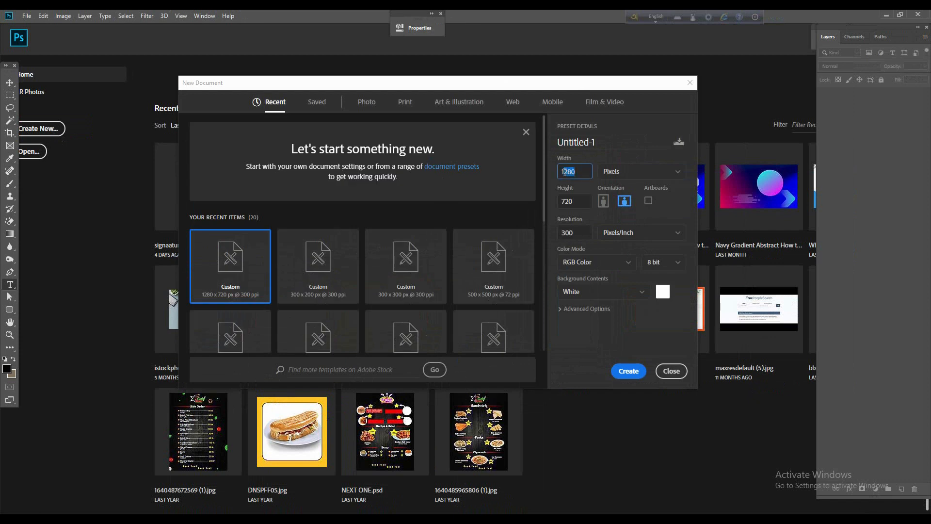
click(587, 175)
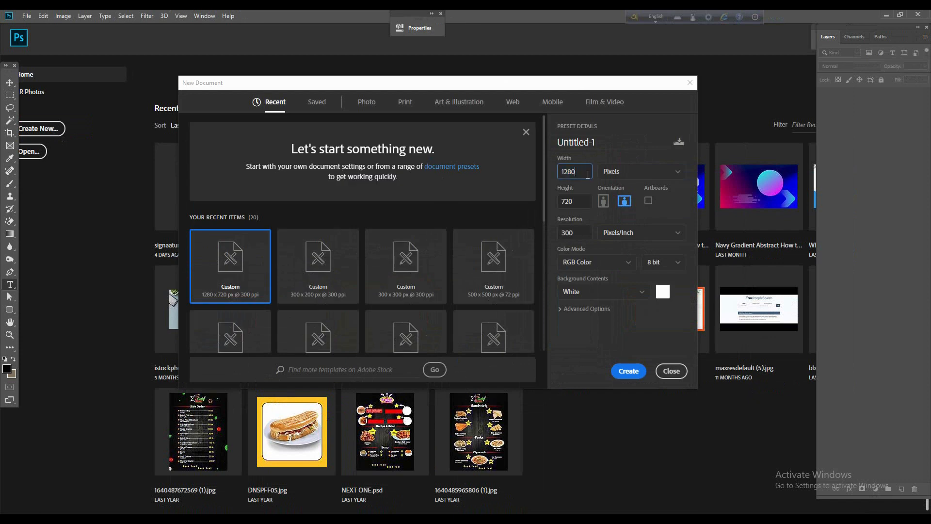
double_click(576, 200)
click(171, 514)
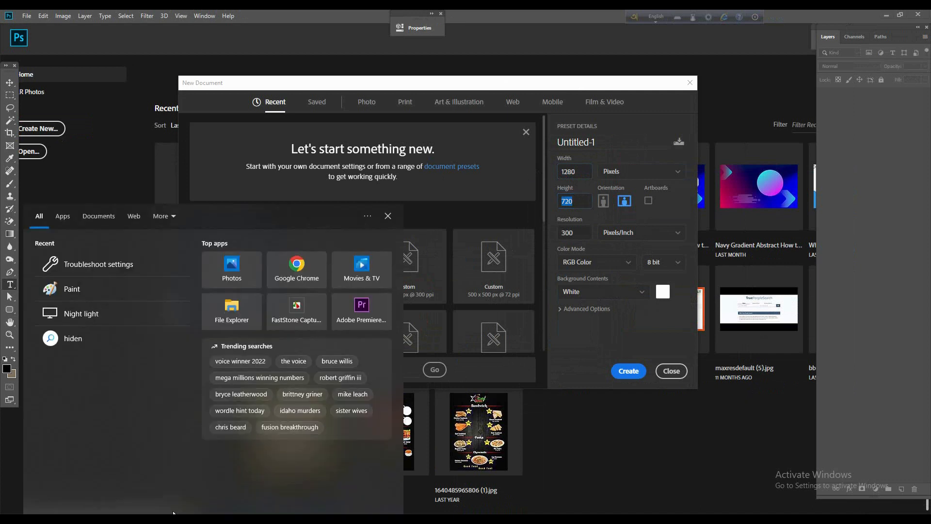
click(621, 249)
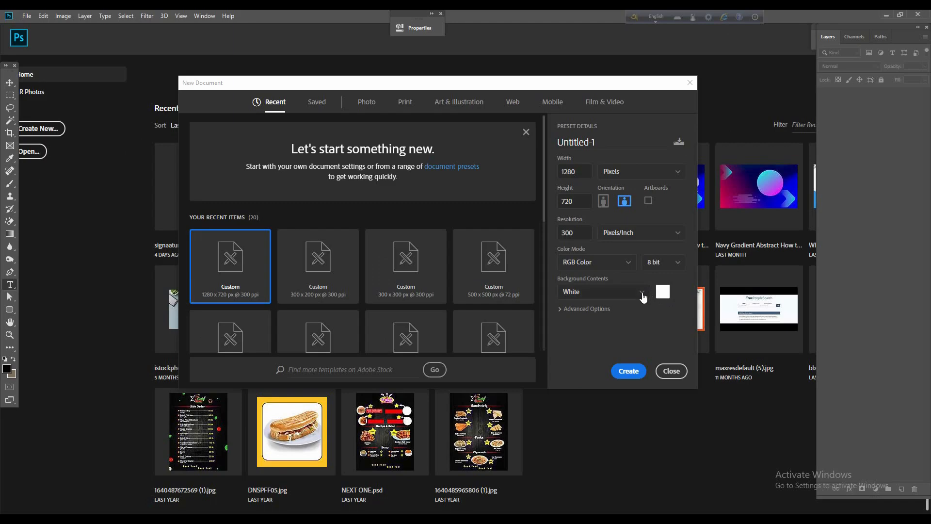
click(642, 292)
click(601, 294)
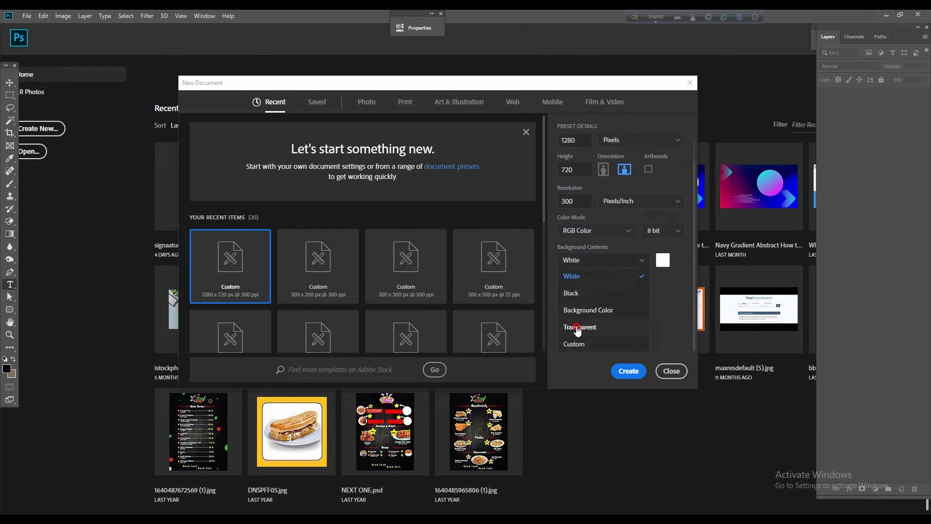
click(588, 326)
click(628, 370)
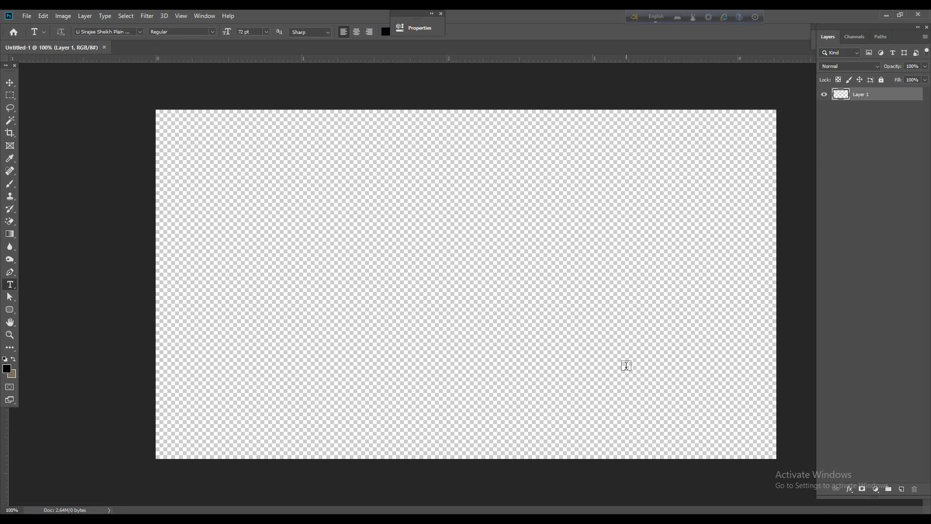
Step: Add the Bengali text "মধু" in 72 pt Li Sirajee Sheikh on the canvas and move it slightly down
click(360, 244)
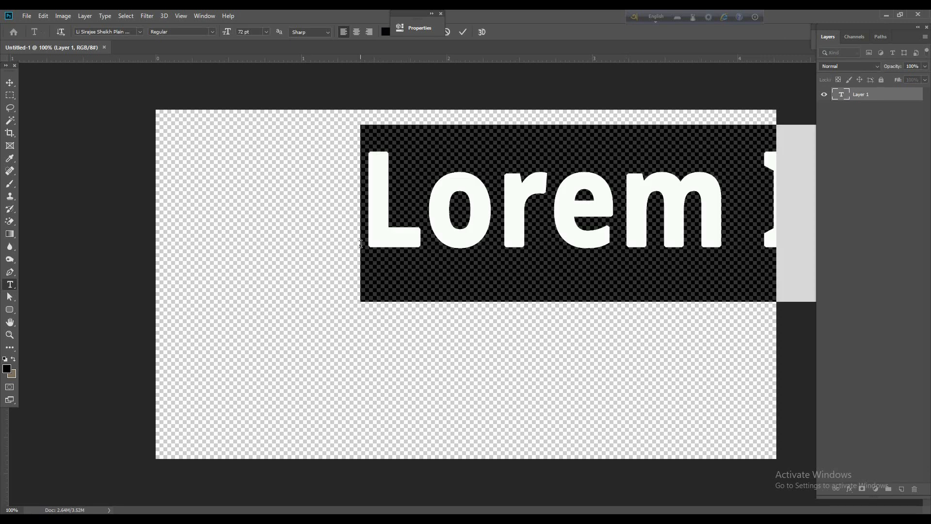
key(BackSpace)
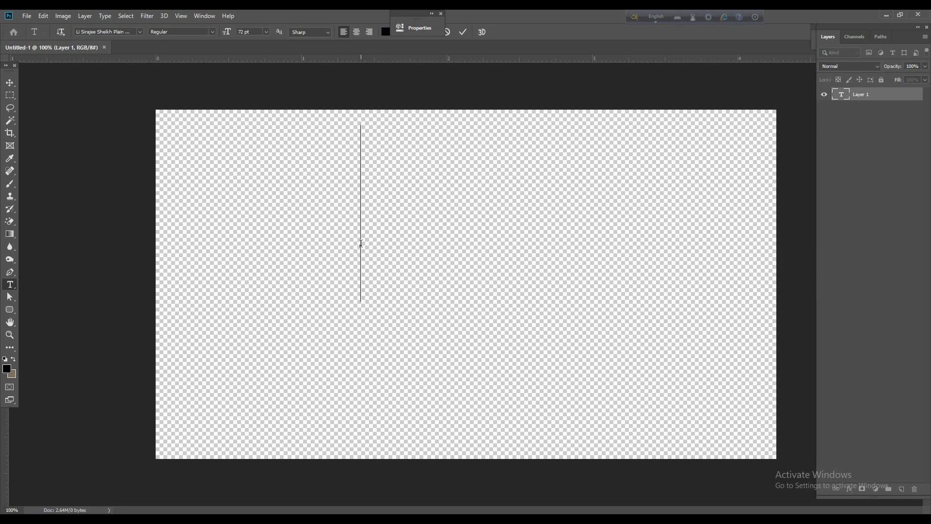
key(F12)
text(ন)
key(BackSpace)
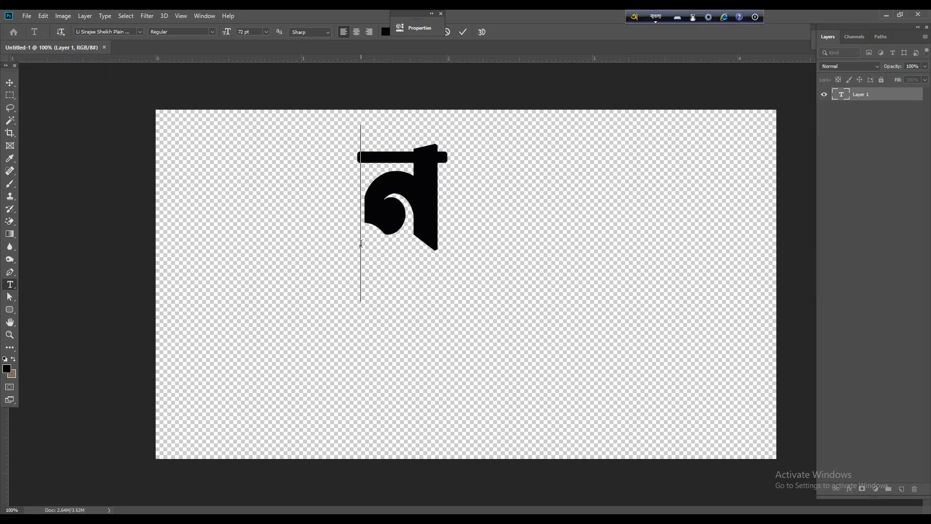
text(ম)
text(dhu)
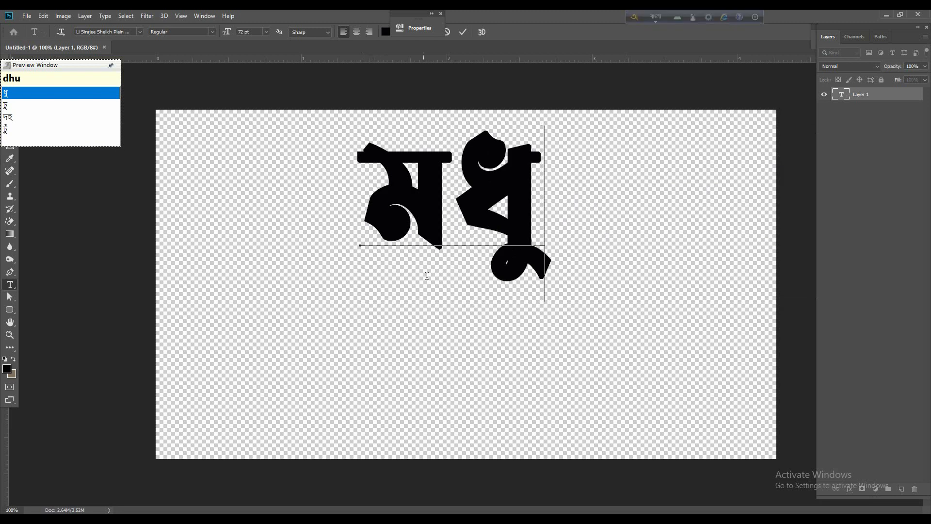
drag(455, 310, 464, 345)
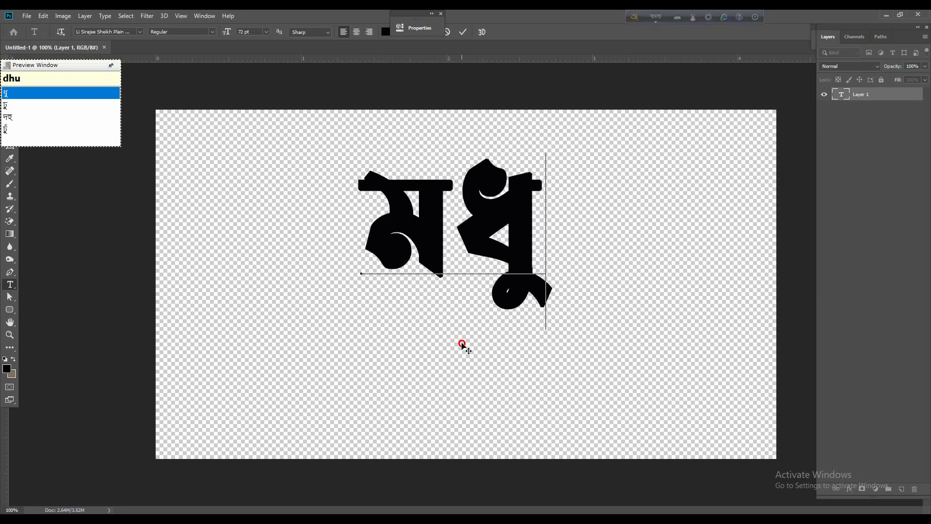
Step: Save a copy to the Desktop as Untitled-1.png in PNG format with the large file size option
click(26, 16)
click(46, 126)
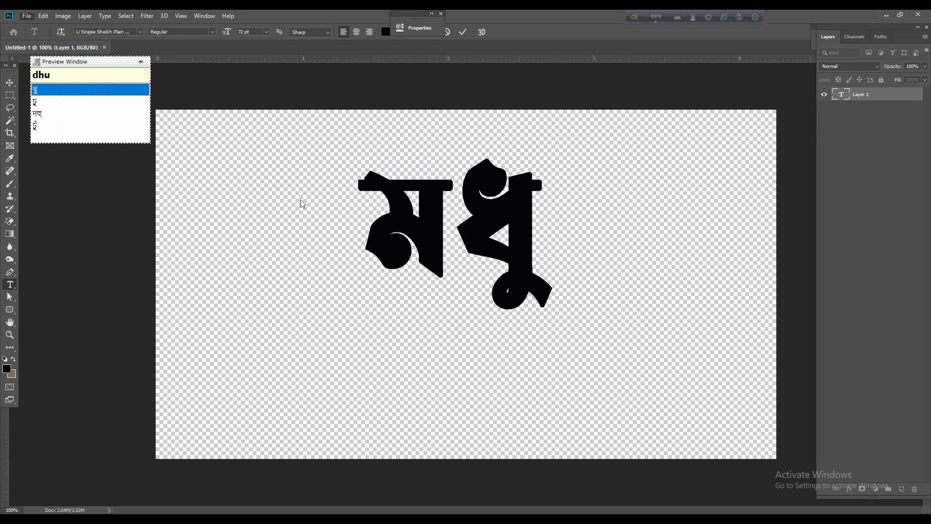
click(331, 290)
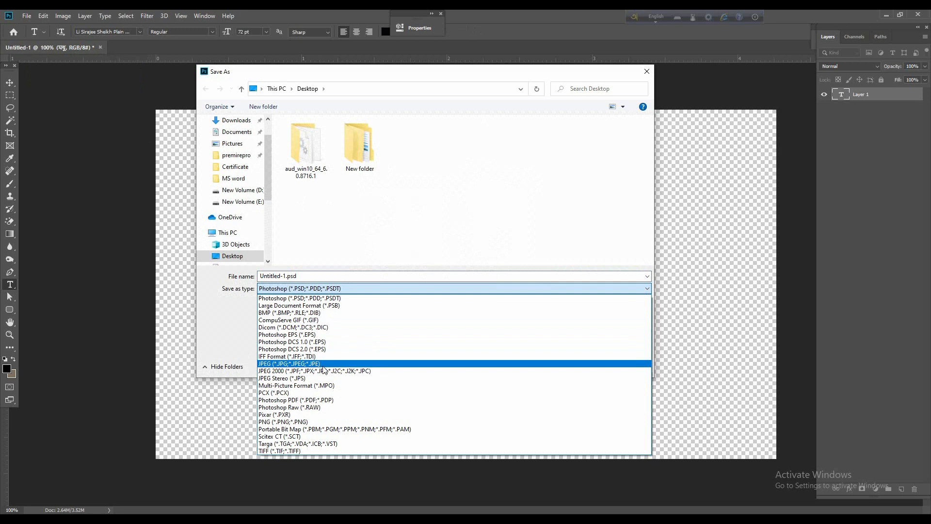
click(292, 422)
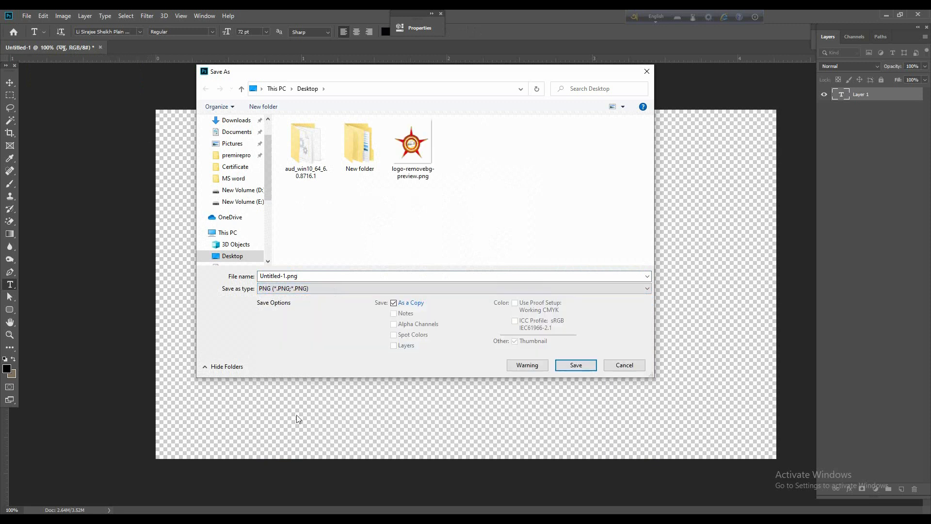
click(582, 367)
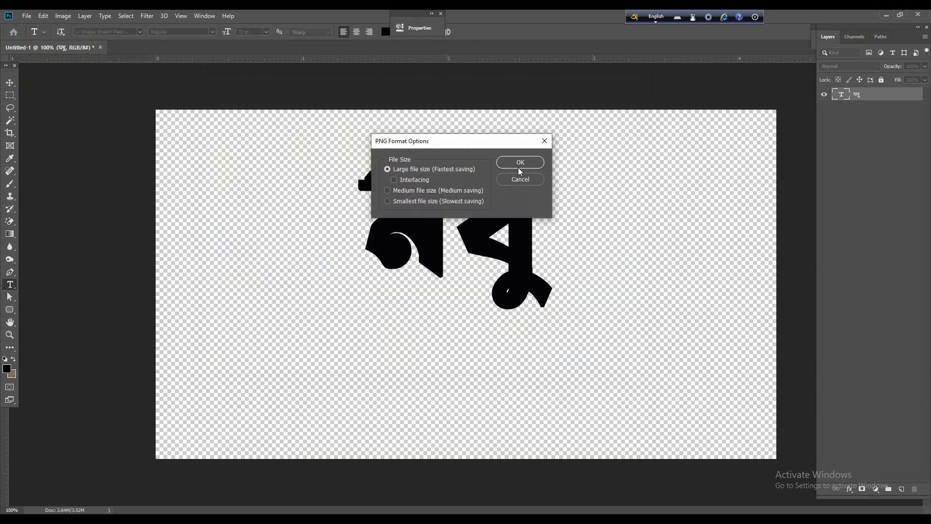
click(518, 163)
Step: Minimize the open windows, view Untitled-1.png from the desktop to check its transparent background up close, and close the viewer
click(886, 15)
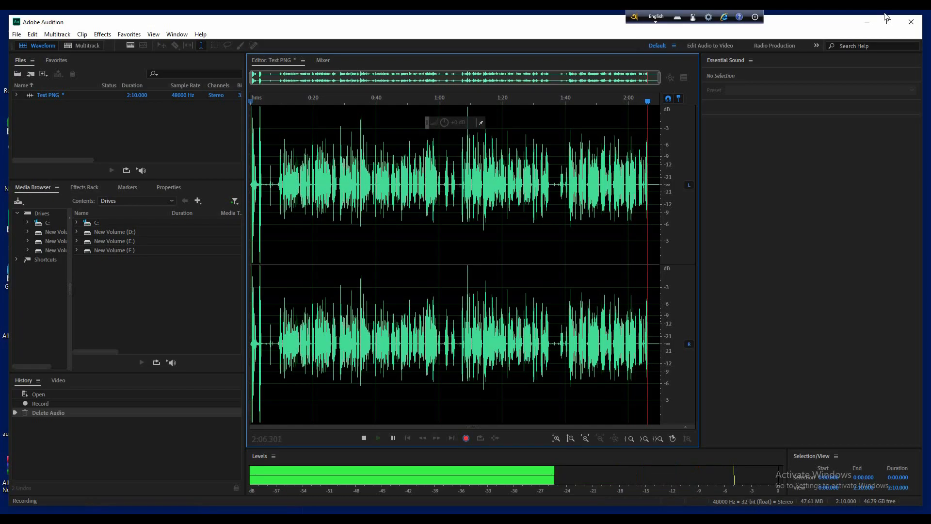
click(867, 22)
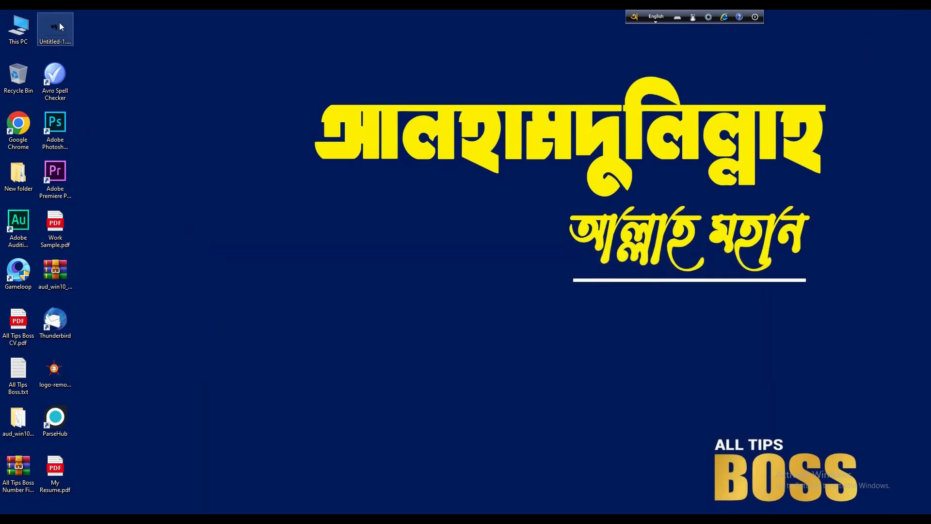
double_click(53, 34)
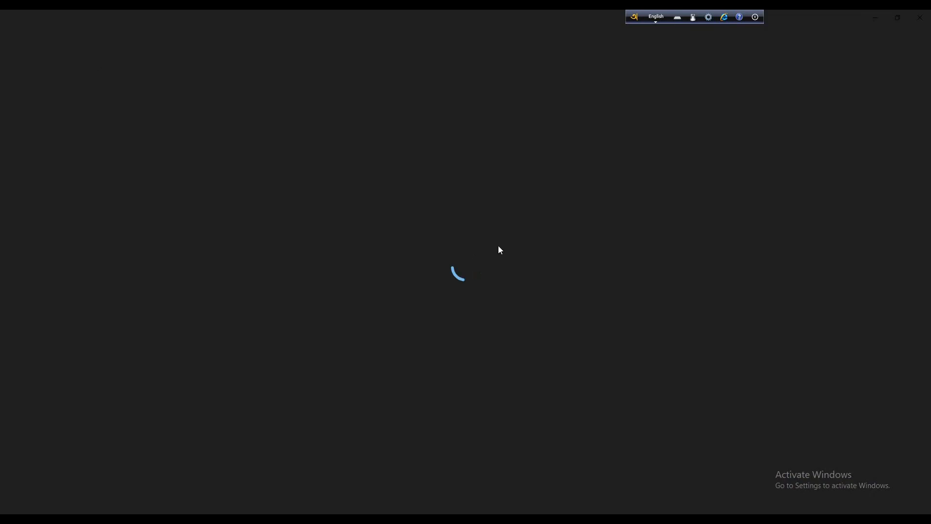
scroll(503, 283, up, 4)
drag(497, 214, 519, 317)
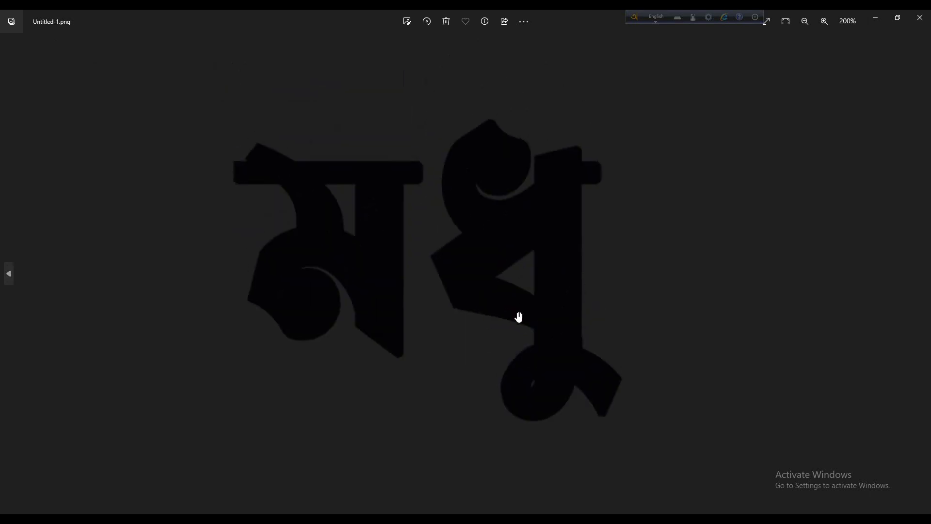
scroll(507, 286, down, 4)
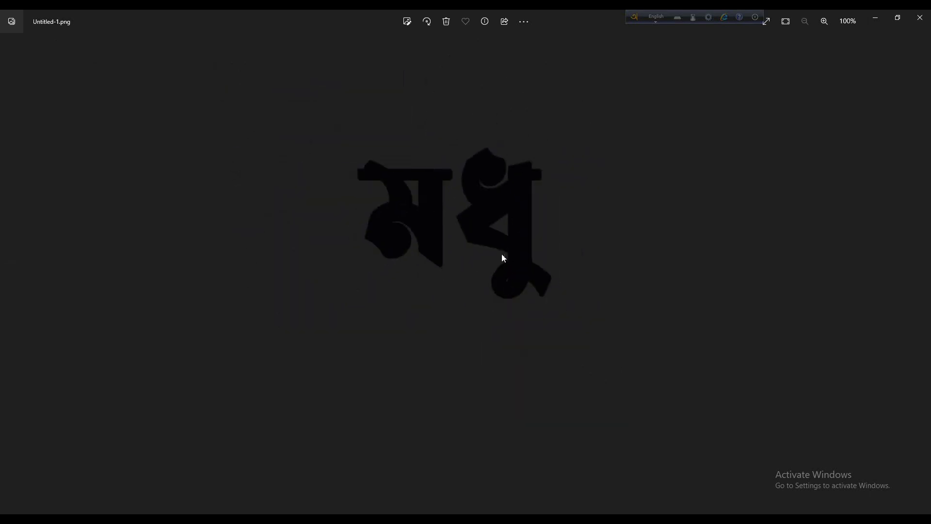
scroll(509, 260, up, 4)
scroll(509, 243, down, 4)
click(920, 17)
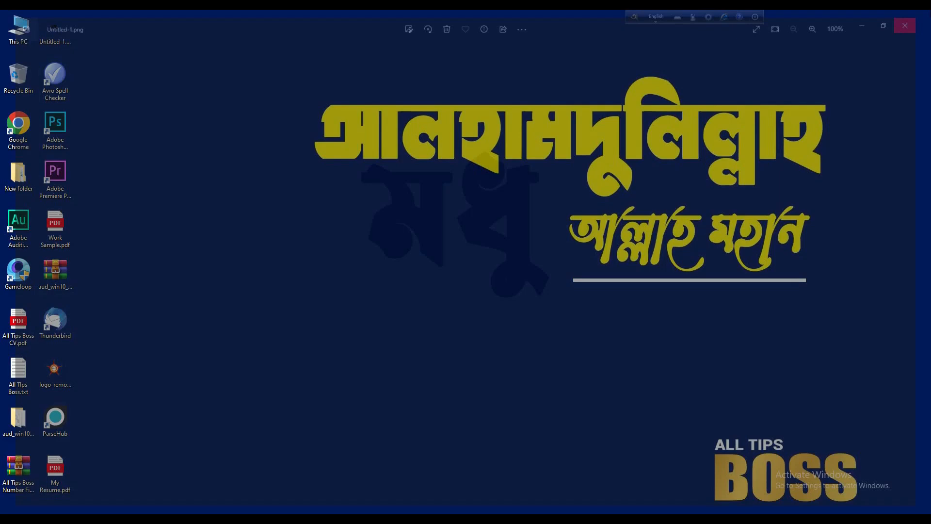
Step: Move Untitled-1.png to an empty area of the desktop and switch back to Photoshop
drag(245, 91, 245, 92)
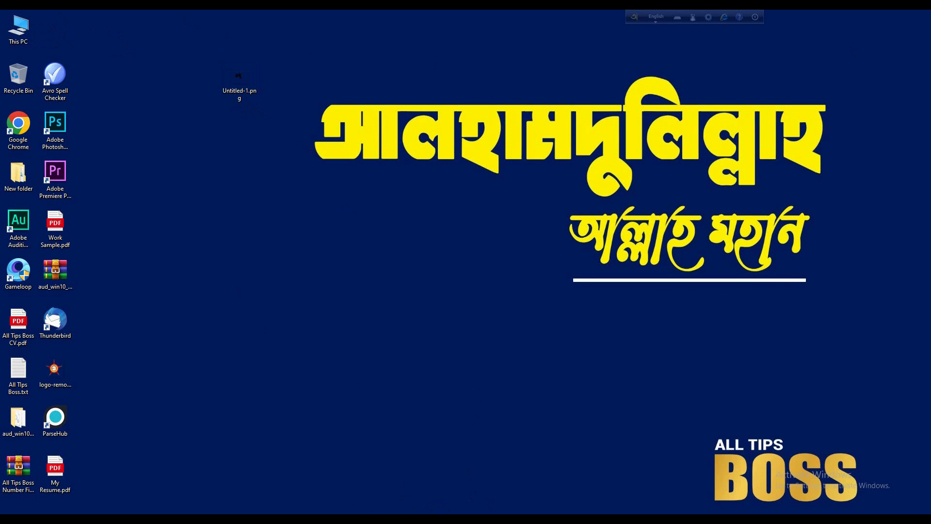
mouse_move(344, 520)
click(398, 519)
click(443, 218)
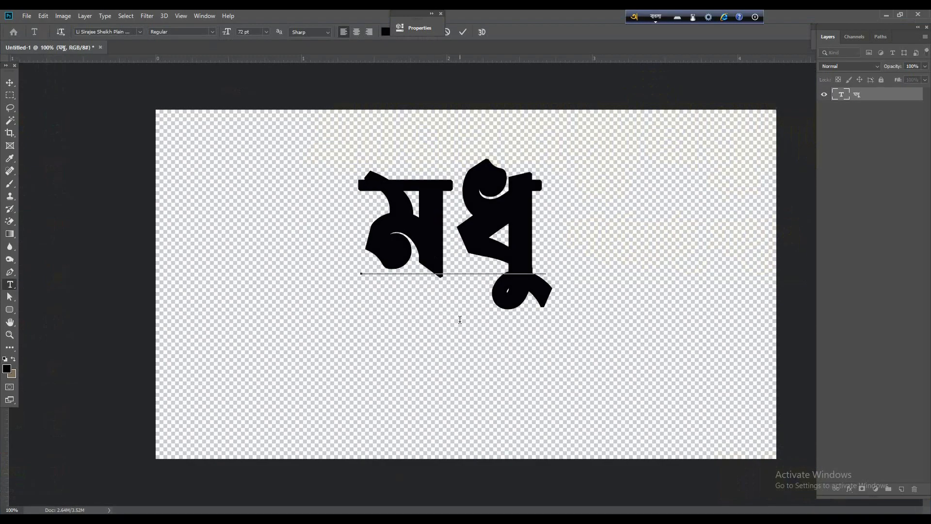
Step: Move the "মধু" text slightly lower on the canvas, keeping it open for editing
drag(463, 338, 461, 368)
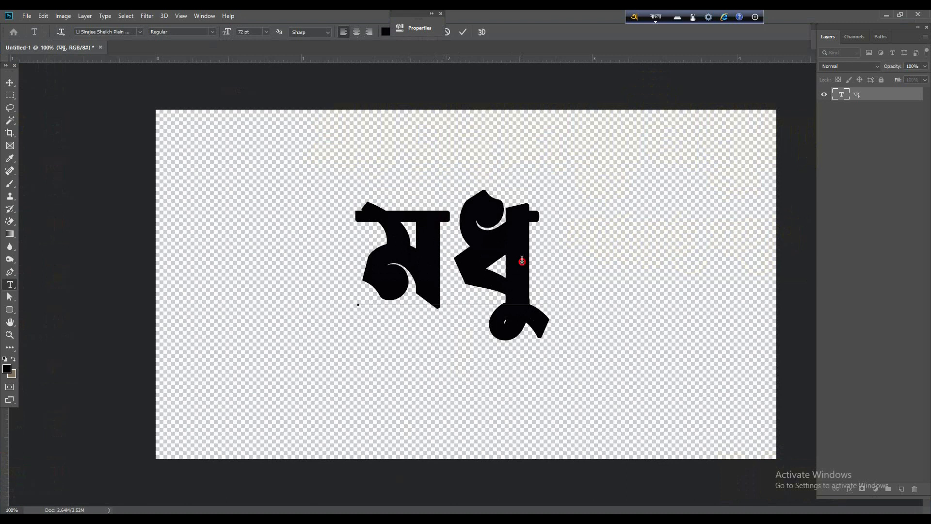
drag(452, 267, 387, 267)
click(479, 270)
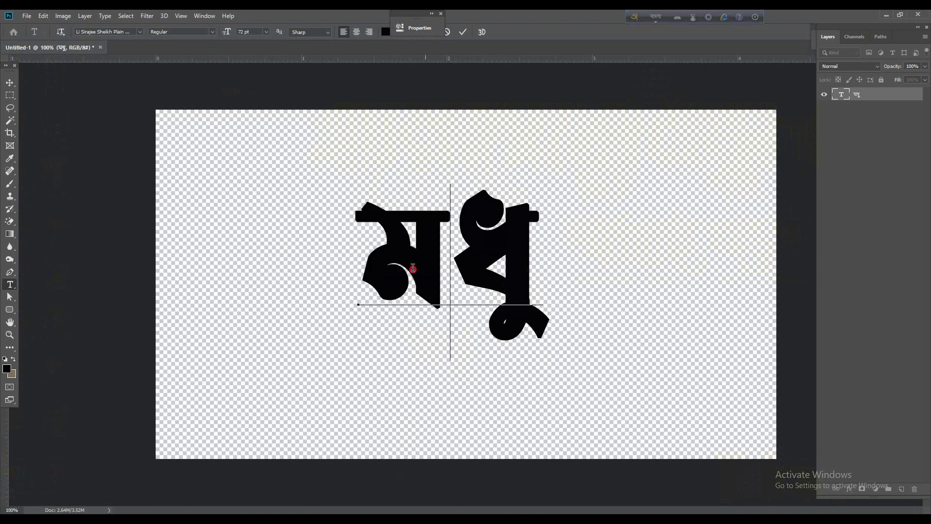
drag(462, 259, 552, 268)
click(551, 278)
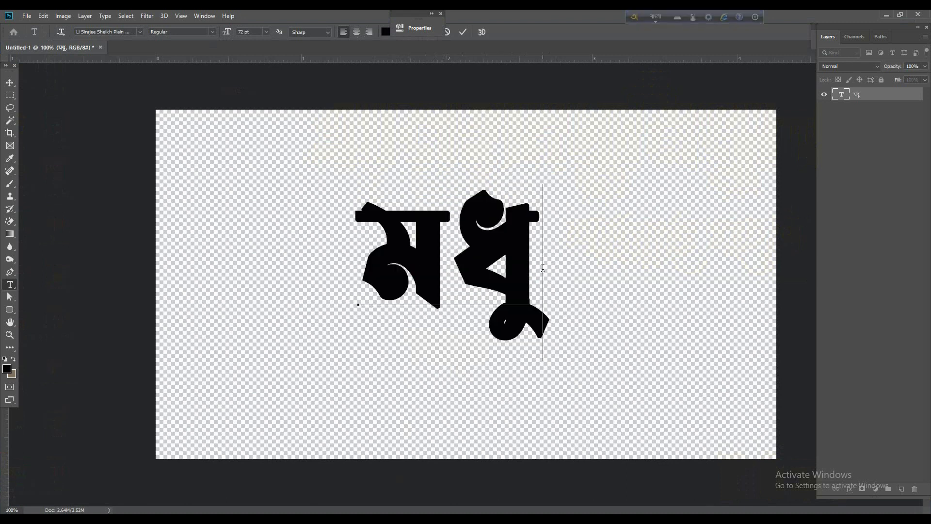
click(509, 266)
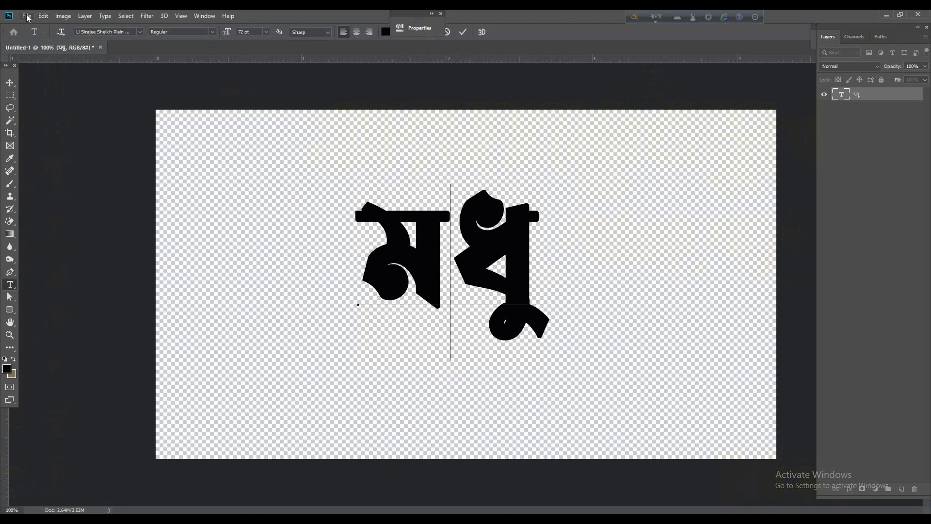
key(ctrl+1)
click(96, 16)
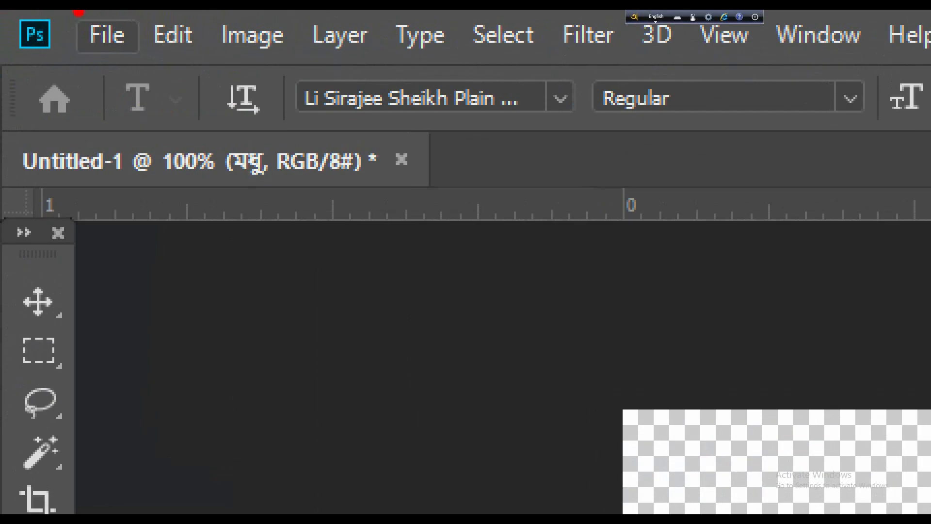
drag(64, 13, 154, 85)
key(Escape)
click(25, 16)
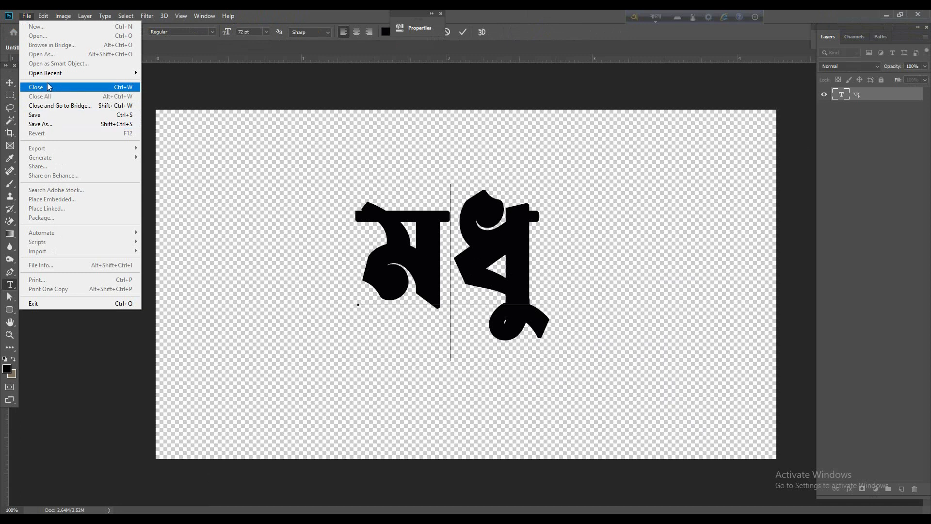
Step: Commit the "মধু" text edit and deselect the text layer
click(902, 144)
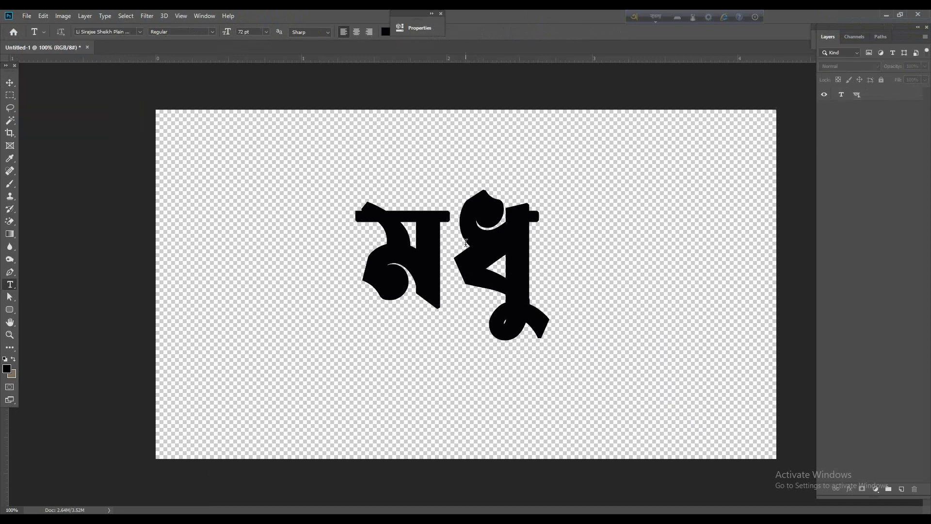
click(466, 242)
click(889, 130)
Step: Review the Export As settings for the document and close them without exporting
click(28, 17)
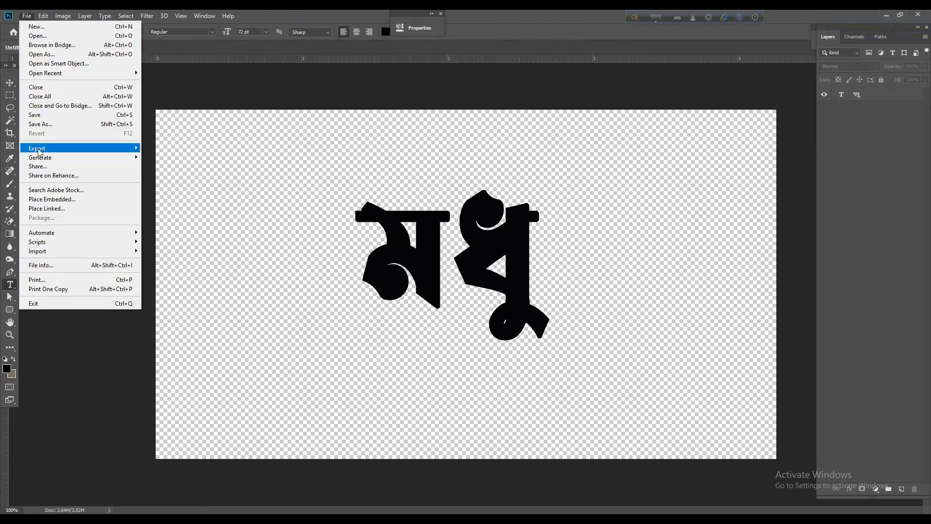
mouse_move(39, 152)
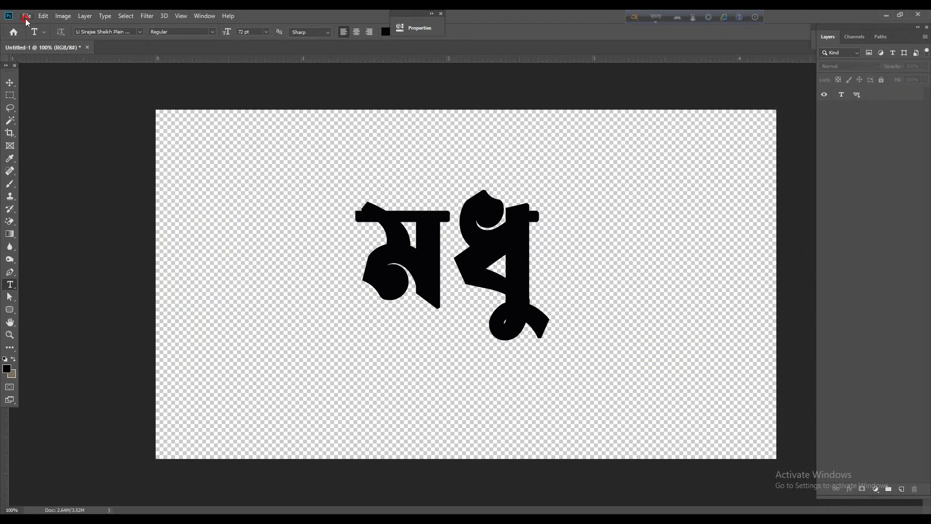
click(26, 16)
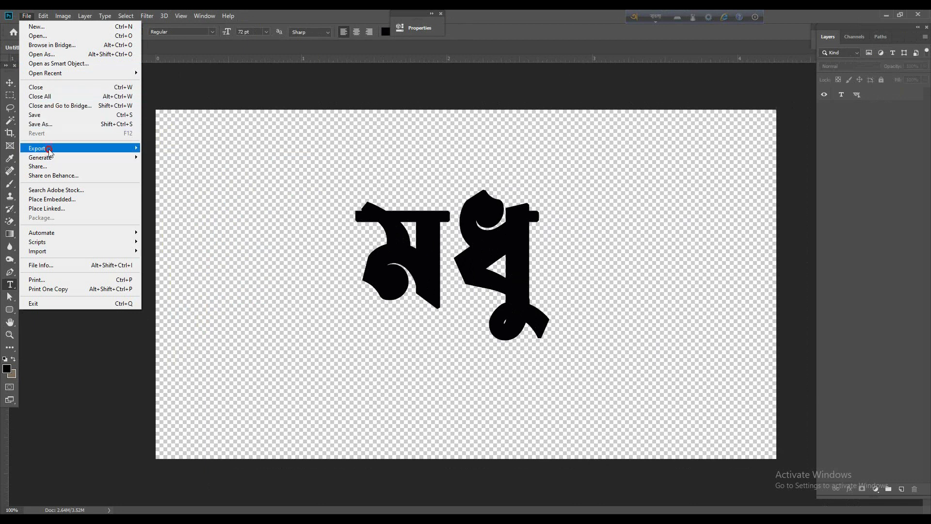
mouse_move(49, 152)
click(199, 156)
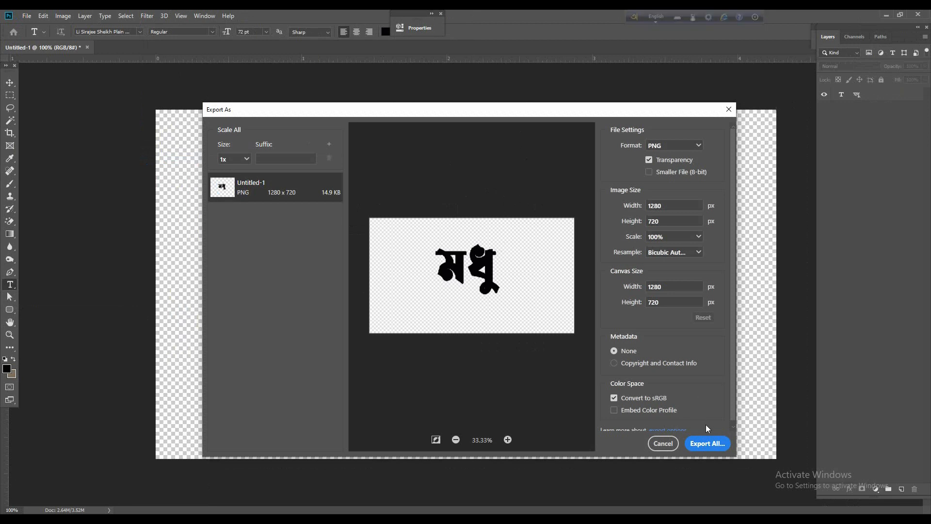
click(728, 110)
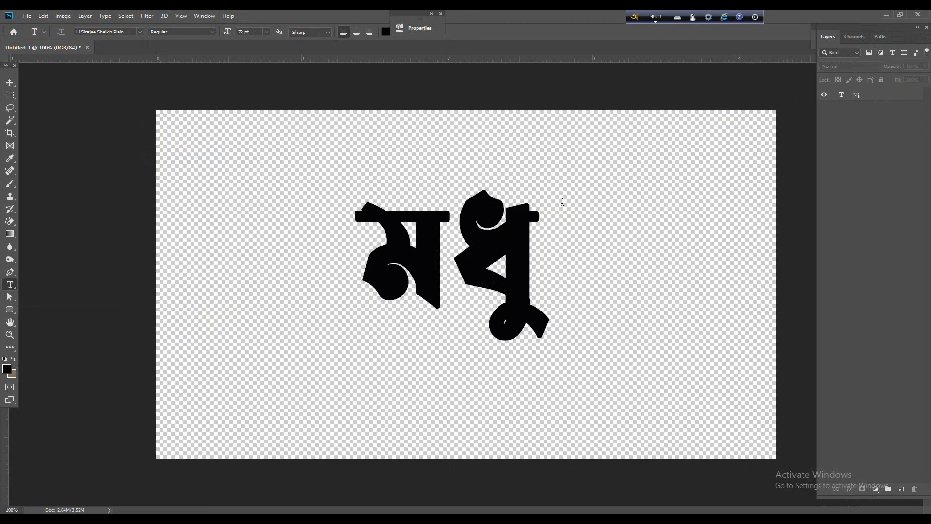
Step: Recolor the entire "মধু" text bright red, keeping it open for editing
click(516, 256)
key(ctrl+a)
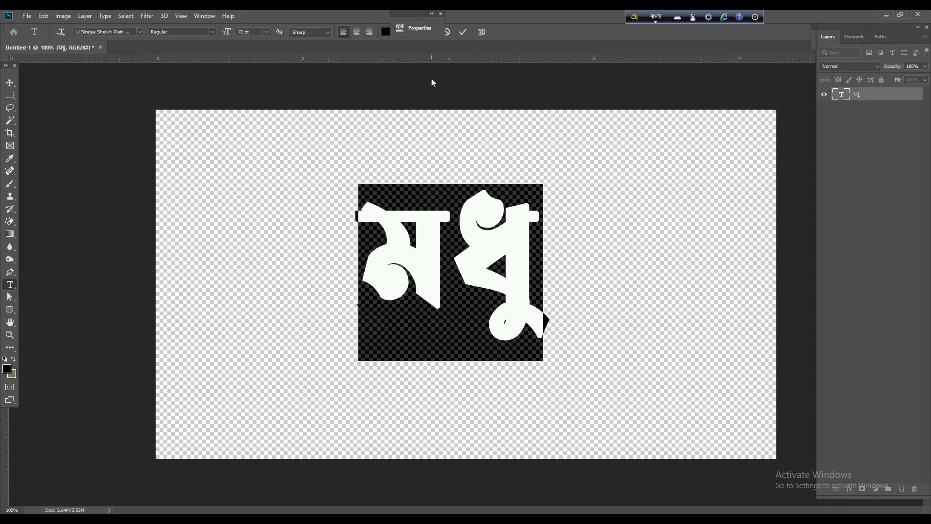
click(386, 31)
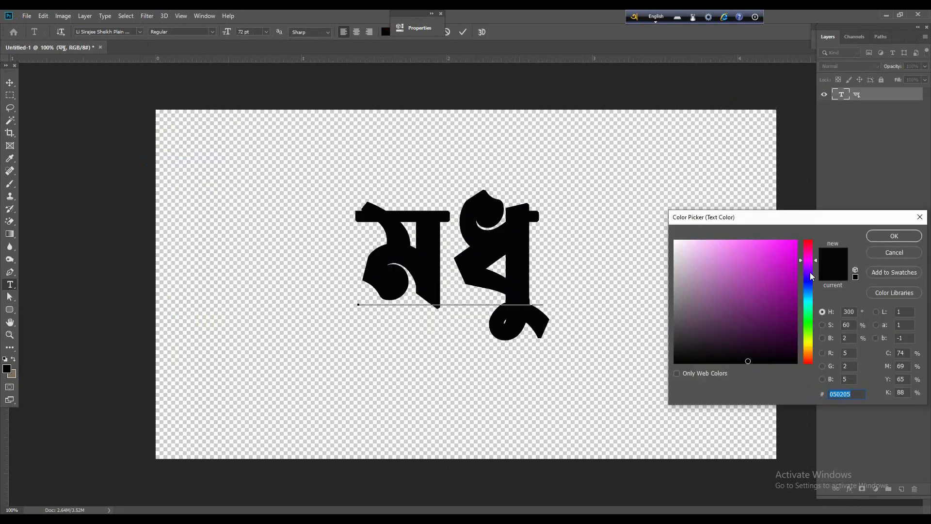
click(812, 359)
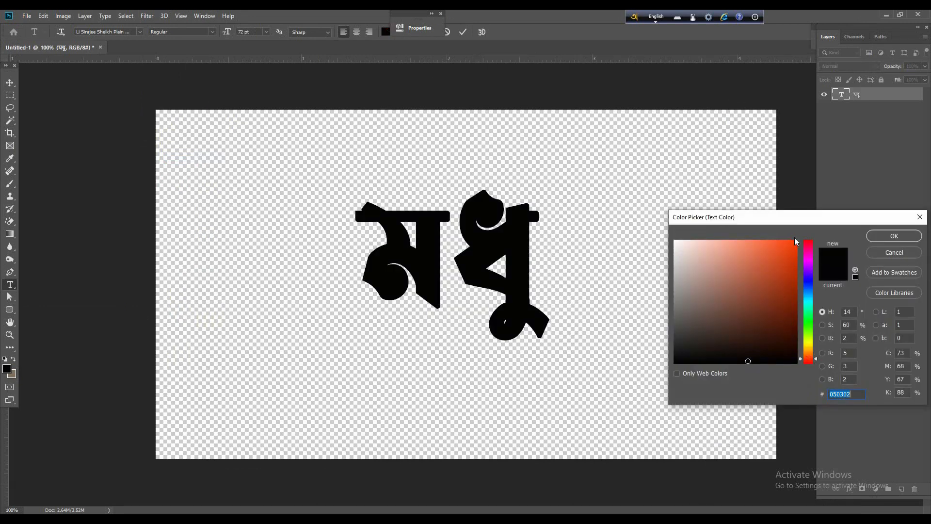
click(813, 361)
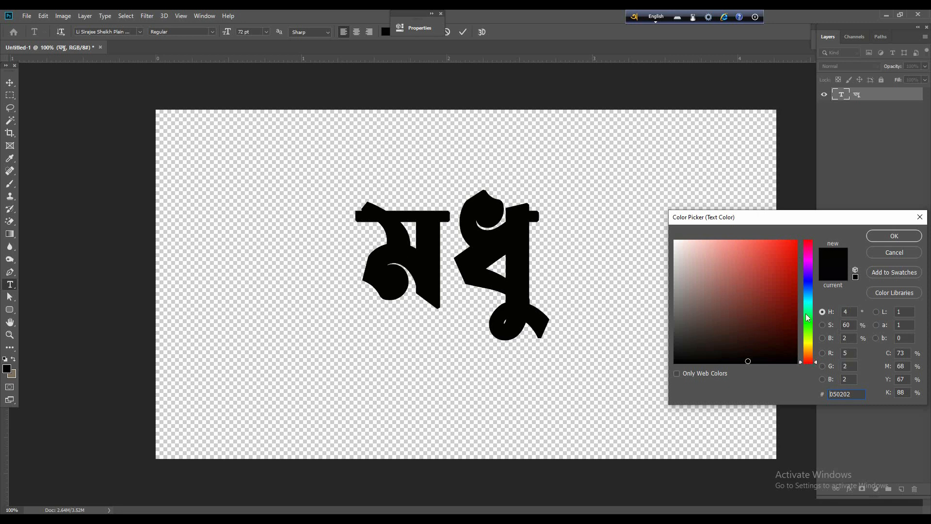
click(792, 241)
click(895, 236)
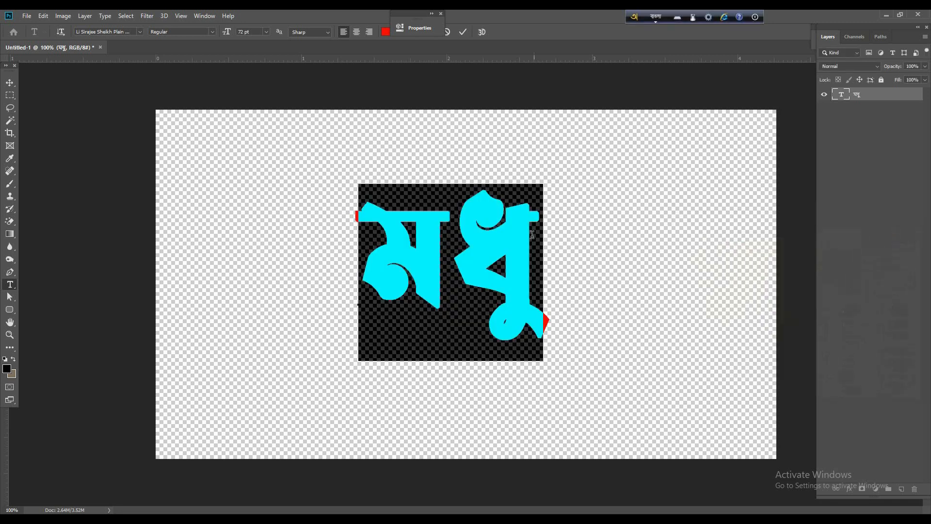
Step: Commit the recolored "মধু" text and deselect its layer so the document can be exported
click(450, 262)
click(27, 15)
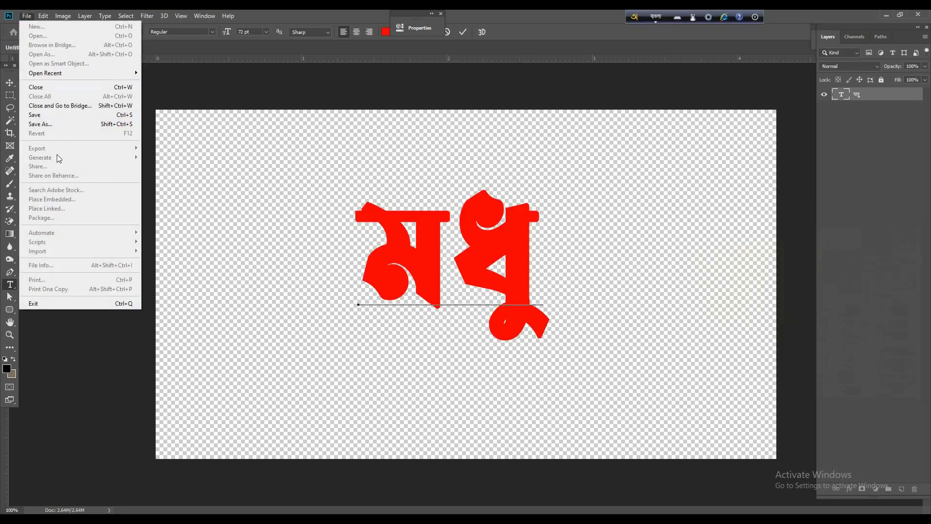
click(868, 109)
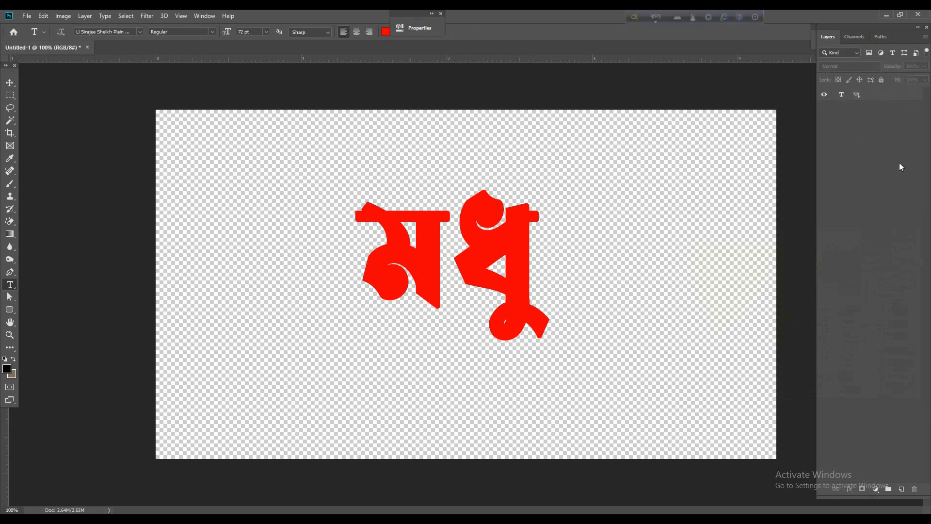
Step: Export the document with Export As as a 1280 × 720 px transparent PNG named Modhu on the Desktop
click(27, 16)
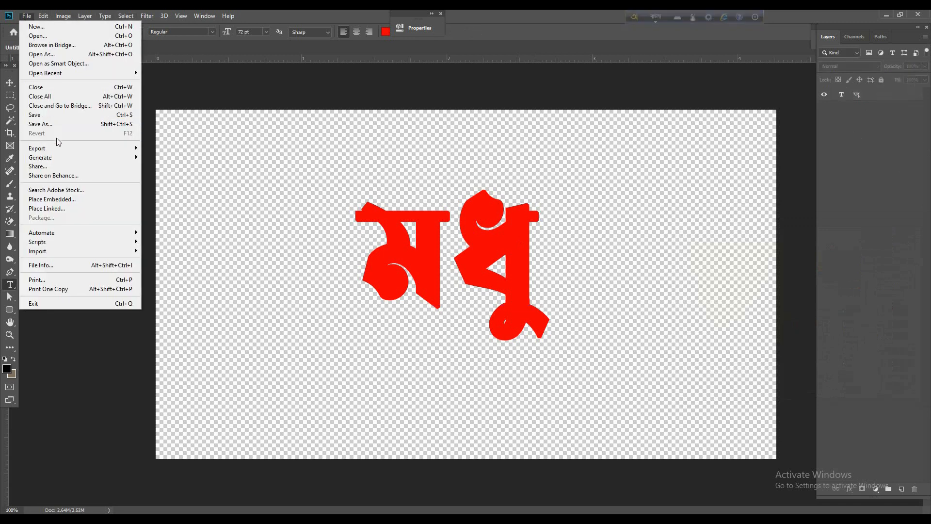
mouse_move(58, 148)
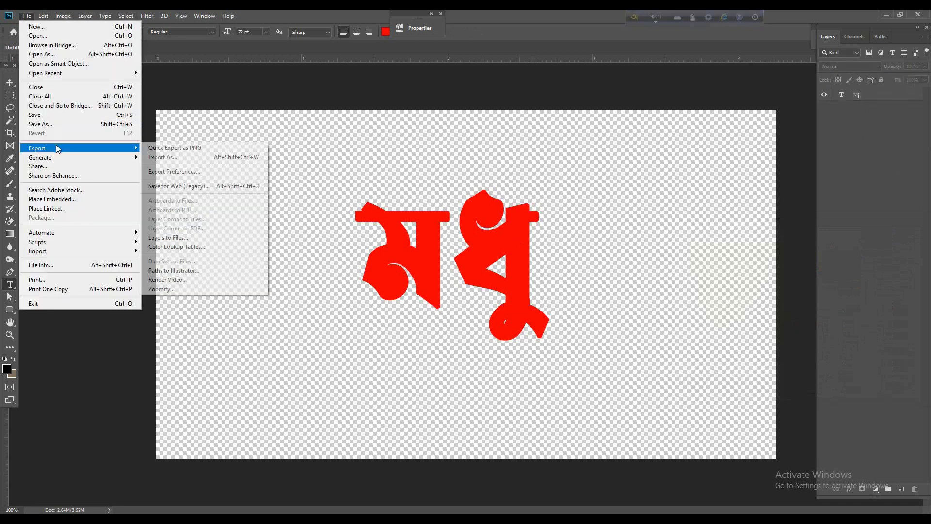
click(179, 158)
key(ctrl+alt+shift+w)
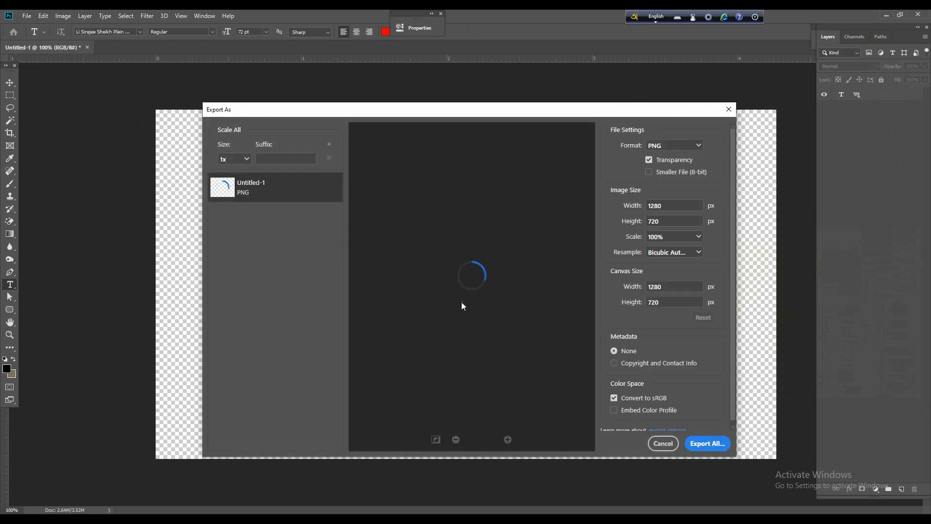
click(707, 444)
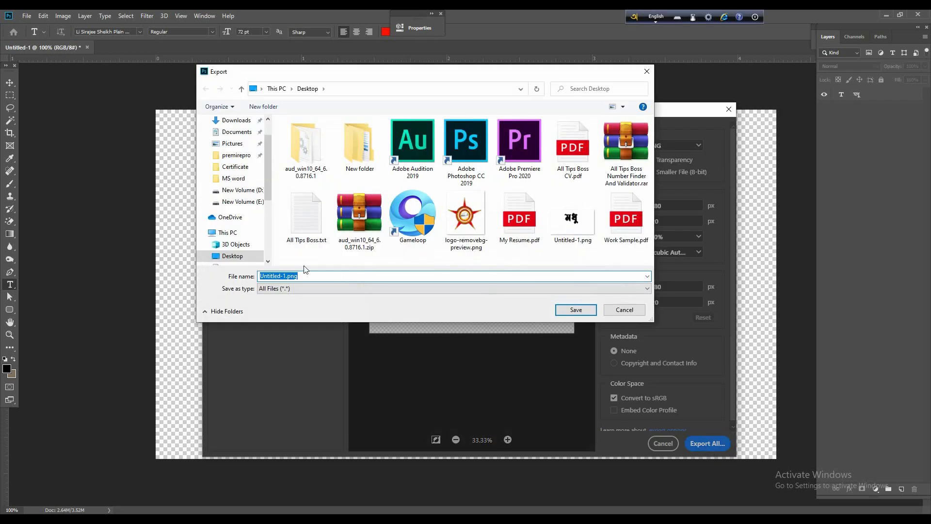
key(BackSpace)
text(Modhu)
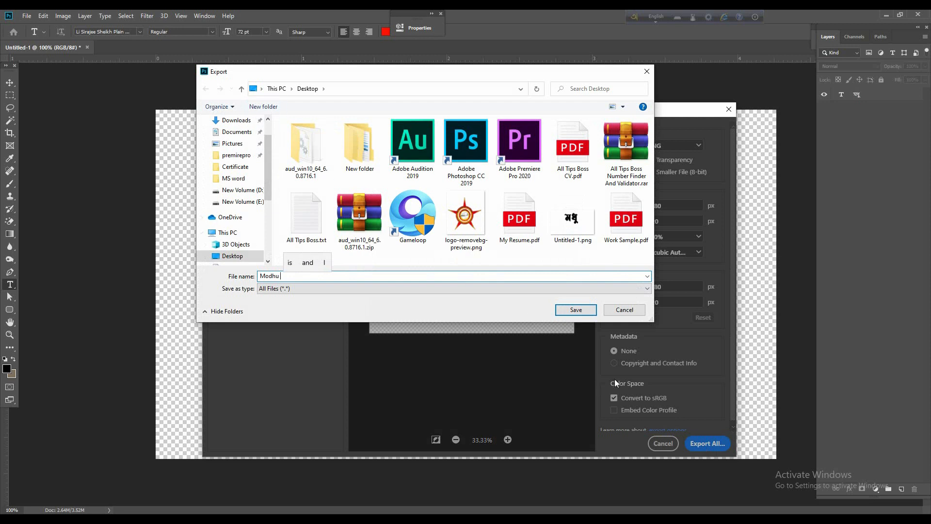
click(576, 310)
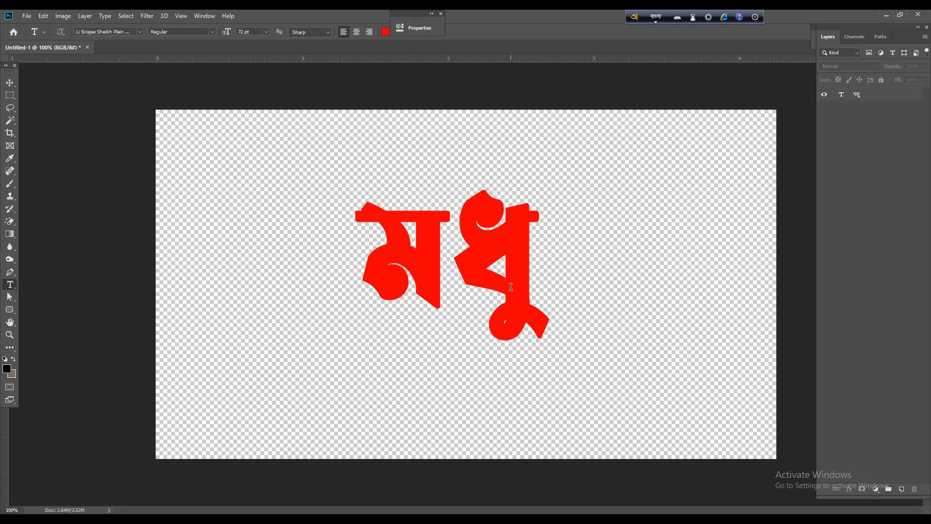
Step: Switch to the desktop, open Modhu.png in the image viewer and inspect the exported text up close and at 100%
click(886, 16)
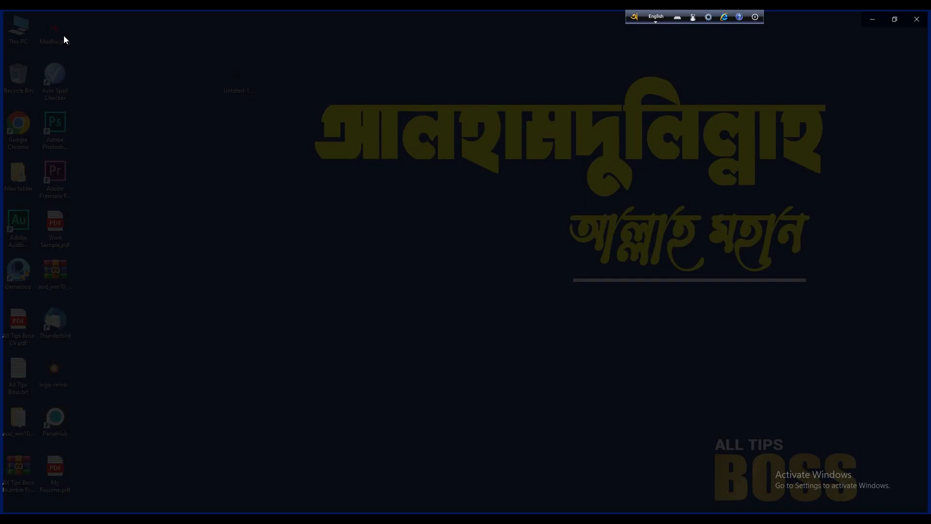
scroll(435, 238, up, 2)
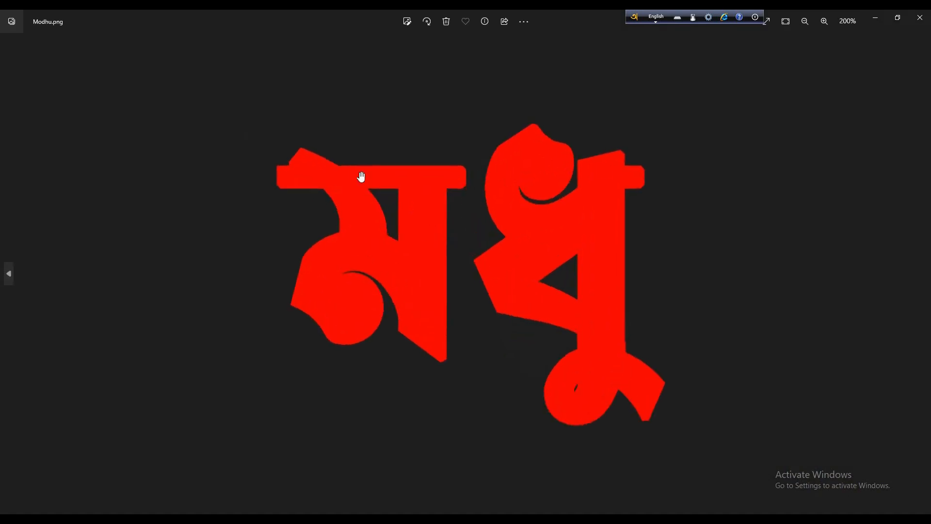
scroll(528, 312, down, 2)
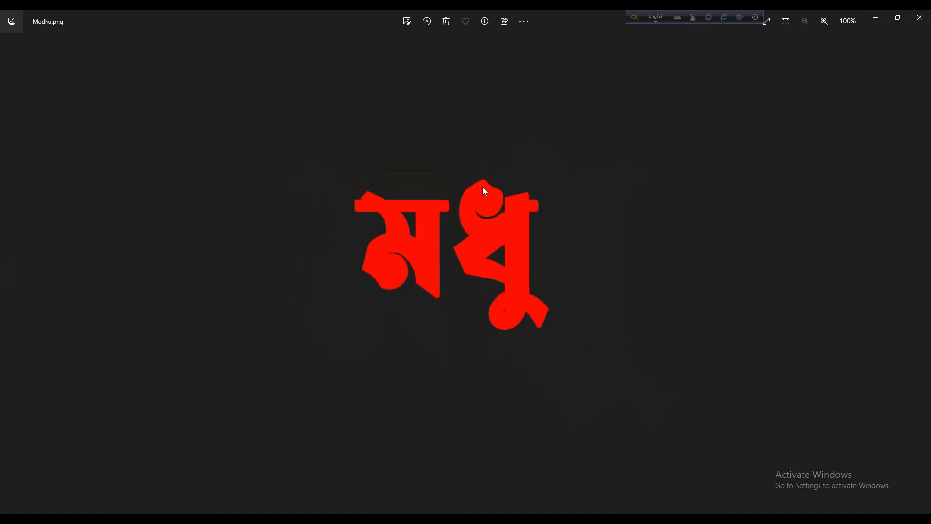